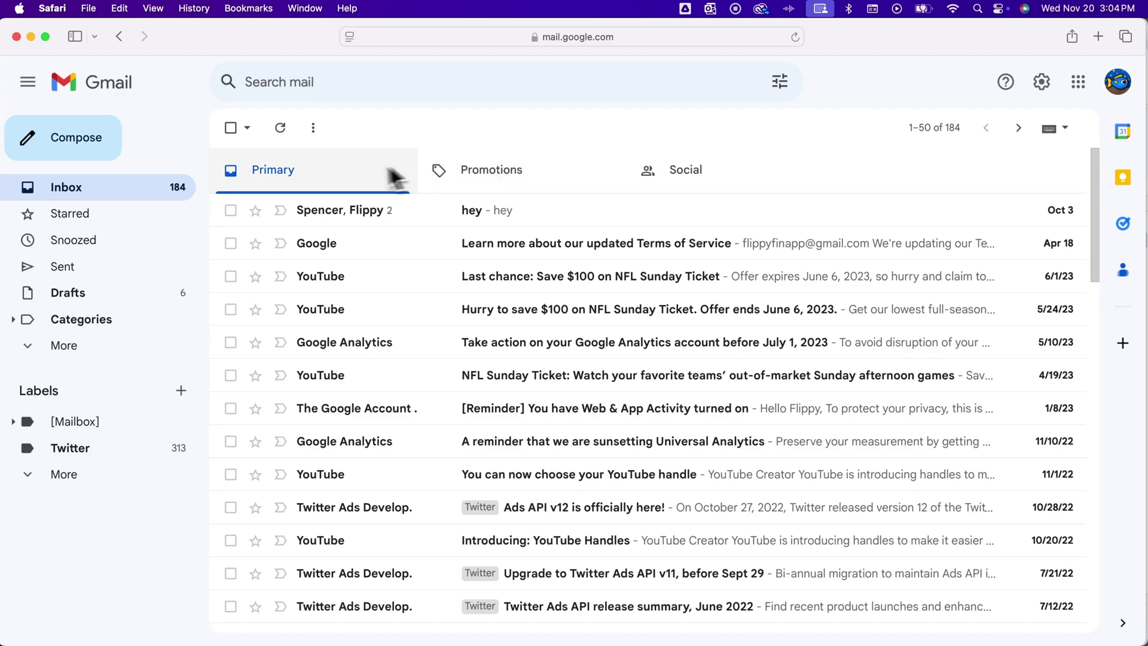
Step: Open the 'hey' conversation and bring up the options menu of its second message
click(334, 216)
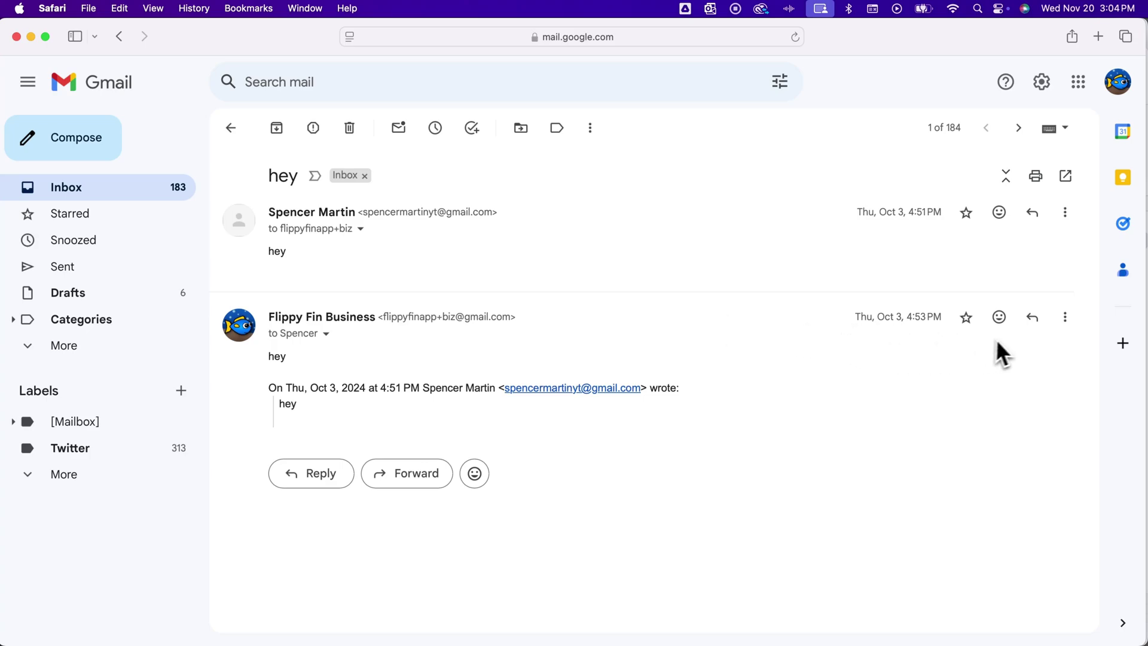
click(1066, 318)
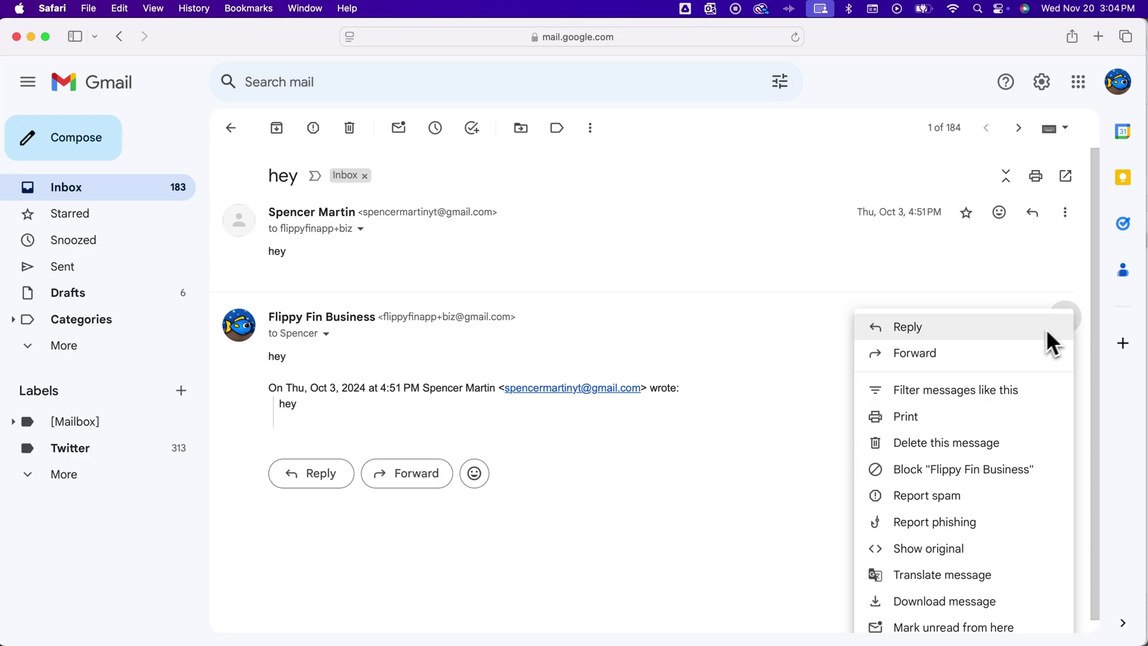
Step: Forward the second 'hey' message inline to the company contact address, then go back to the inbox
click(1005, 354)
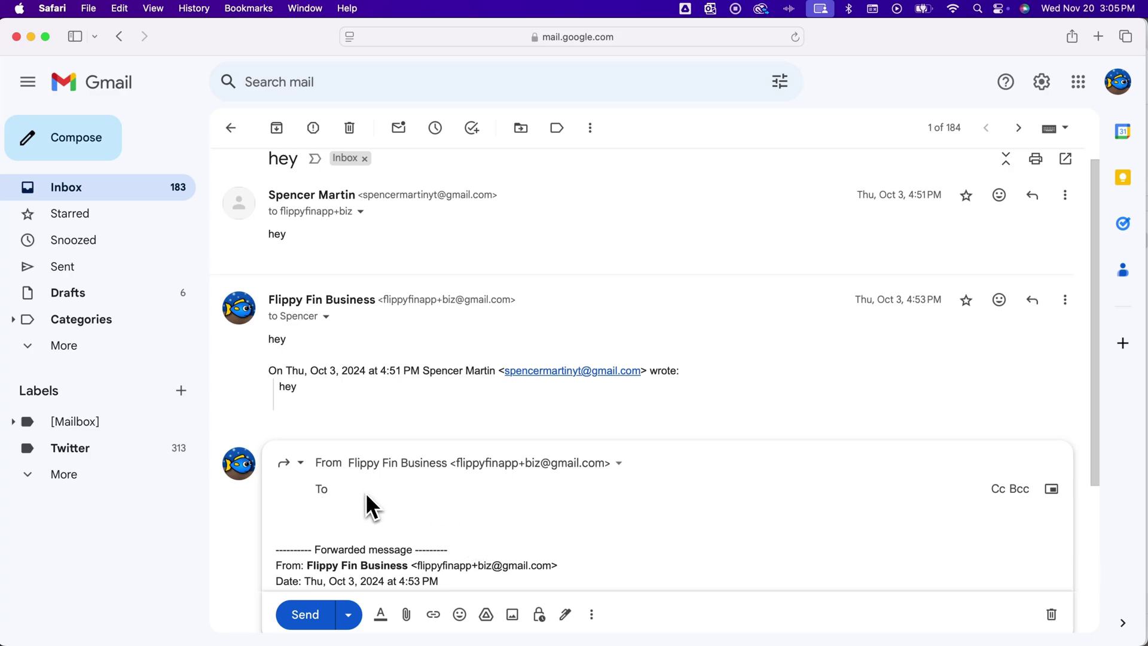
text(contact)
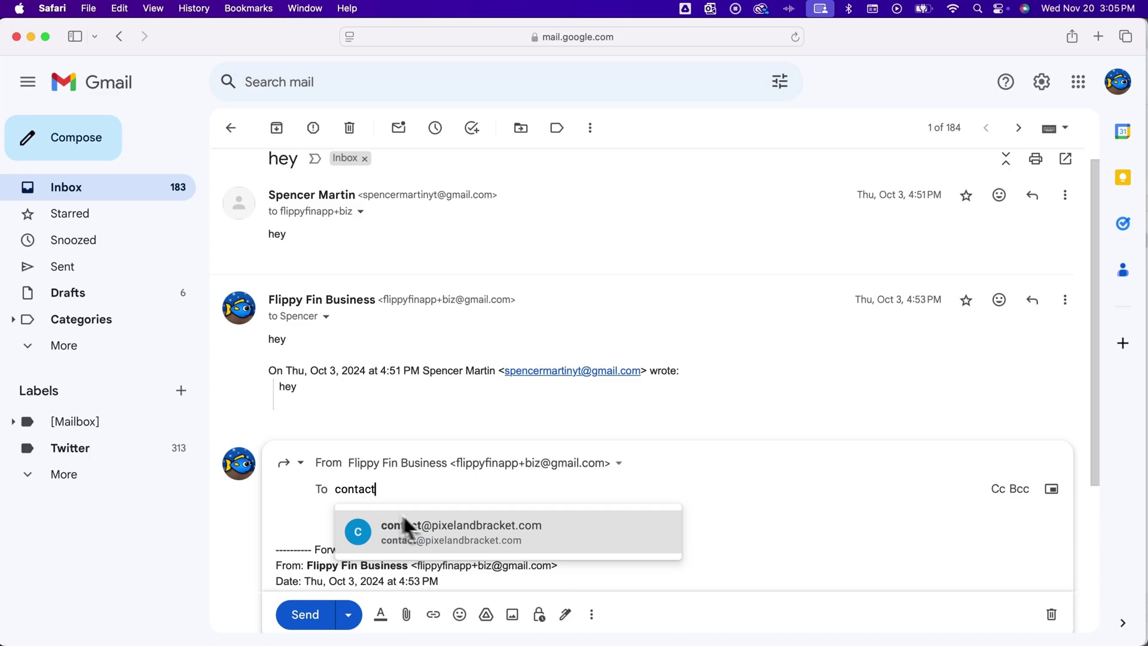
mouse_move(441, 529)
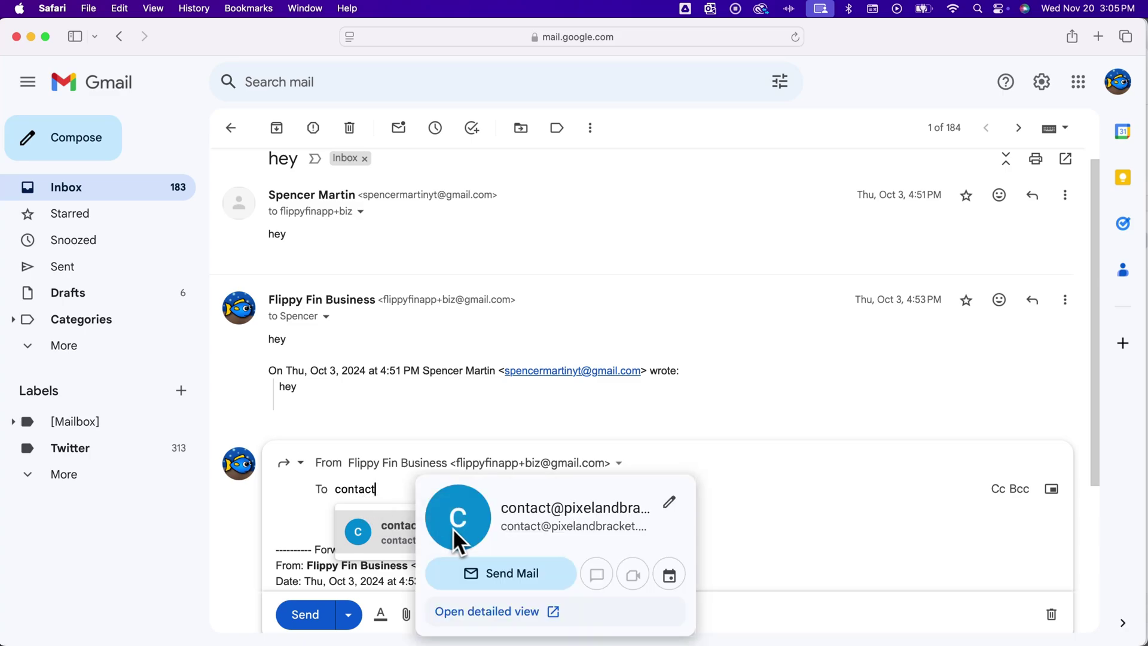
click(388, 530)
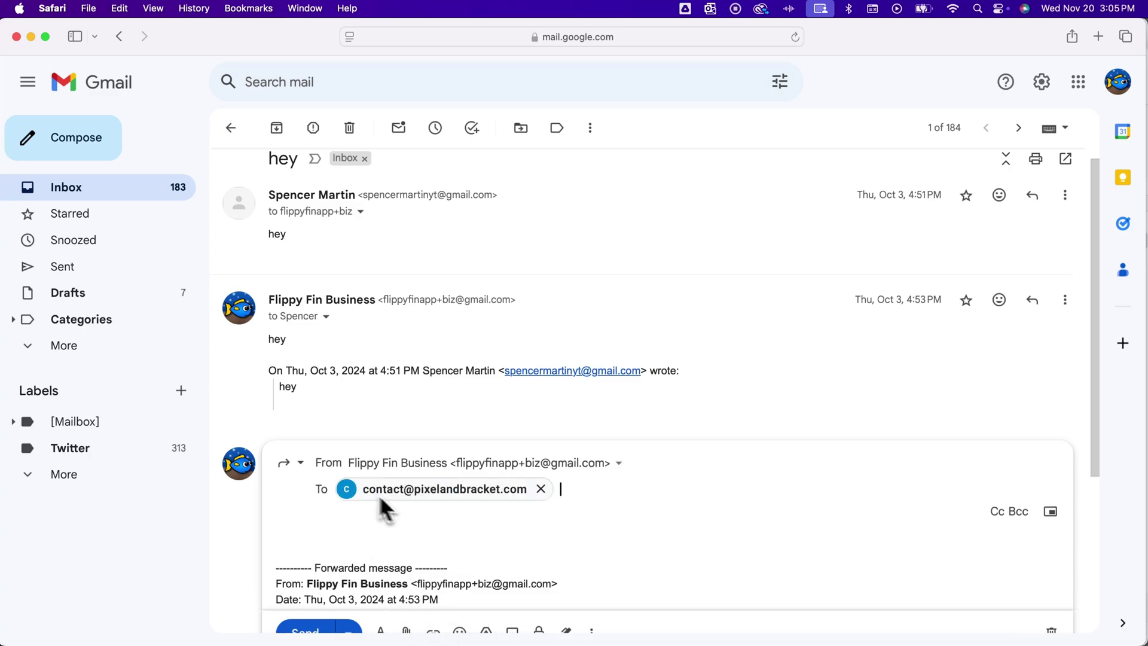
click(356, 532)
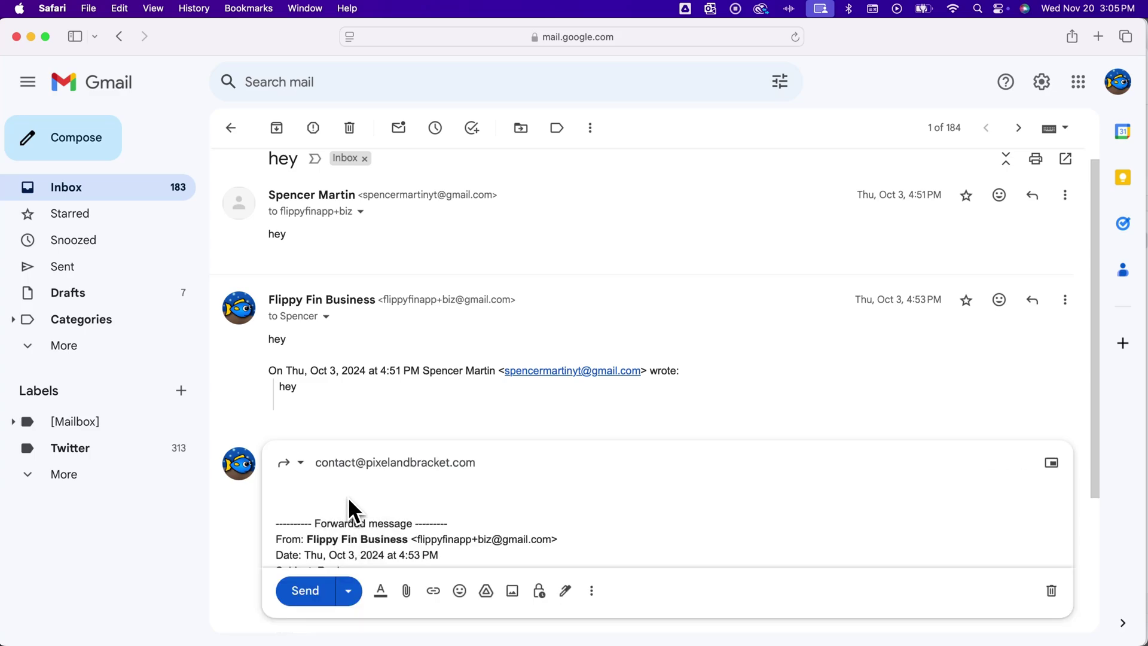
click(315, 597)
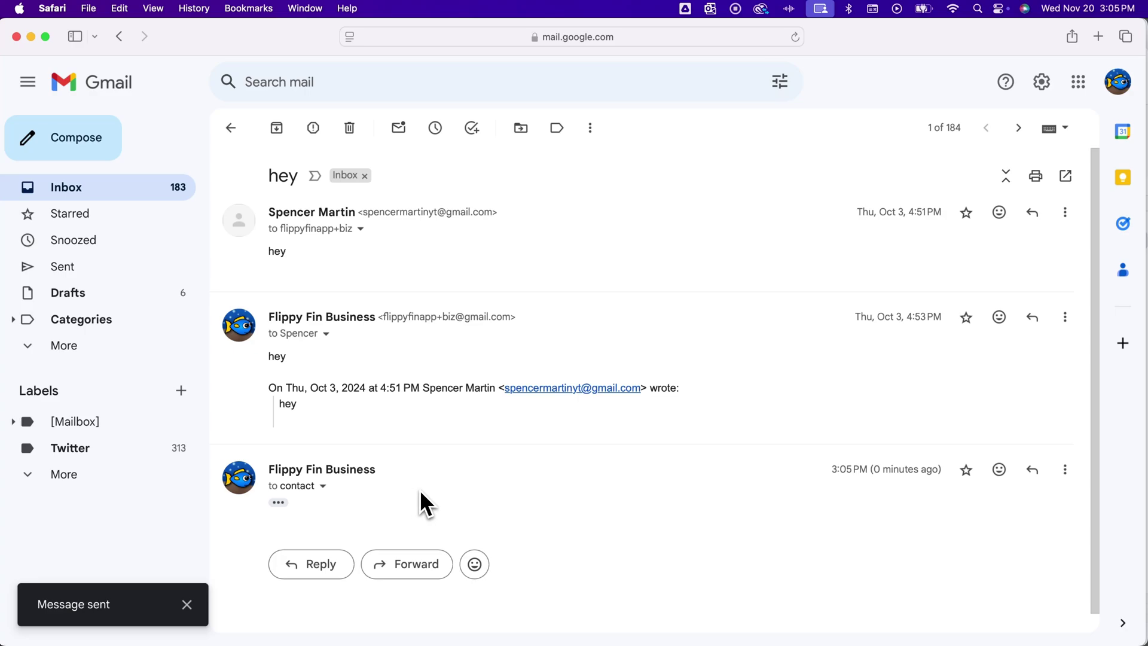
click(123, 190)
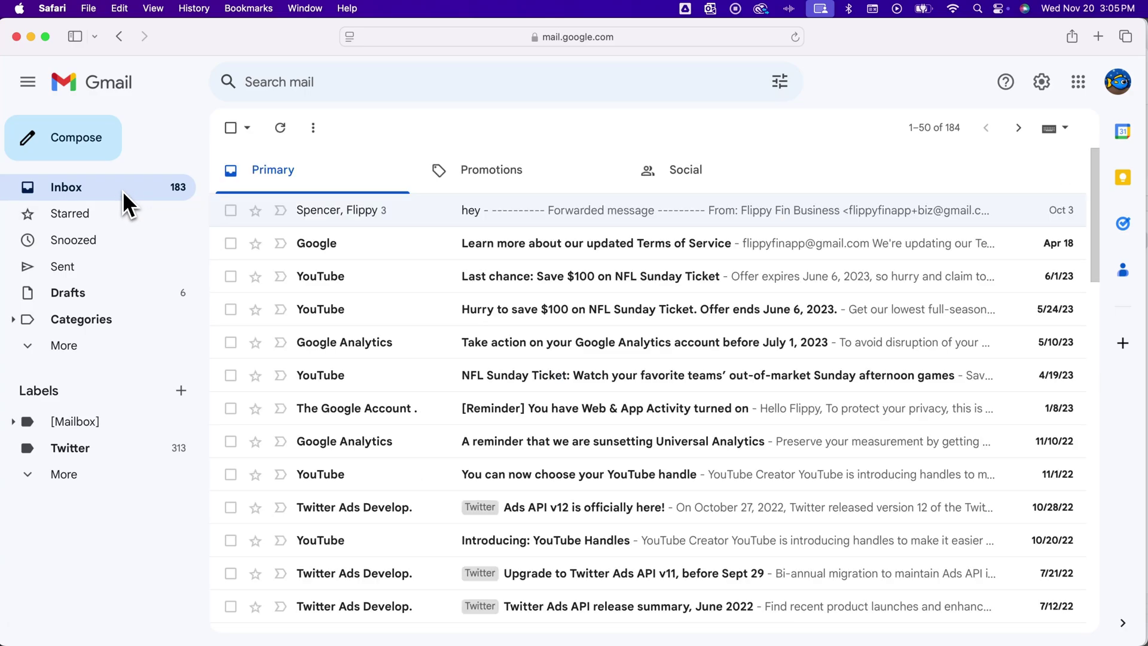
Step: Forward the 'Last chance' NFL Sunday Ticket email as an attachment to the contact address, subject 'See Email'
click(230, 276)
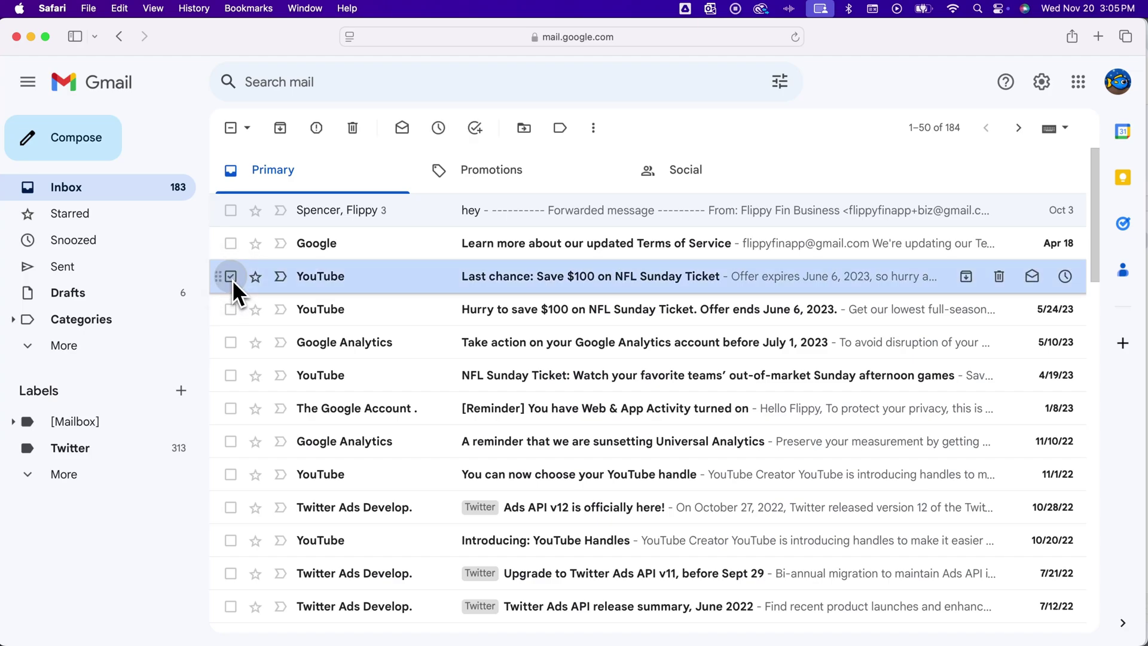
click(597, 126)
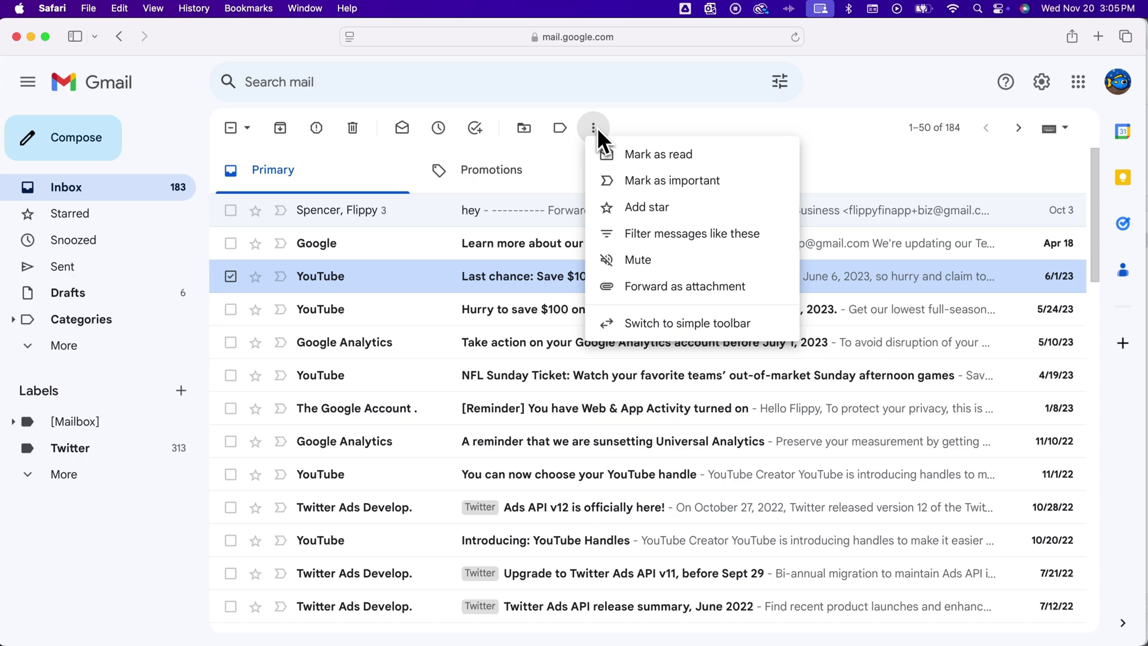
click(647, 288)
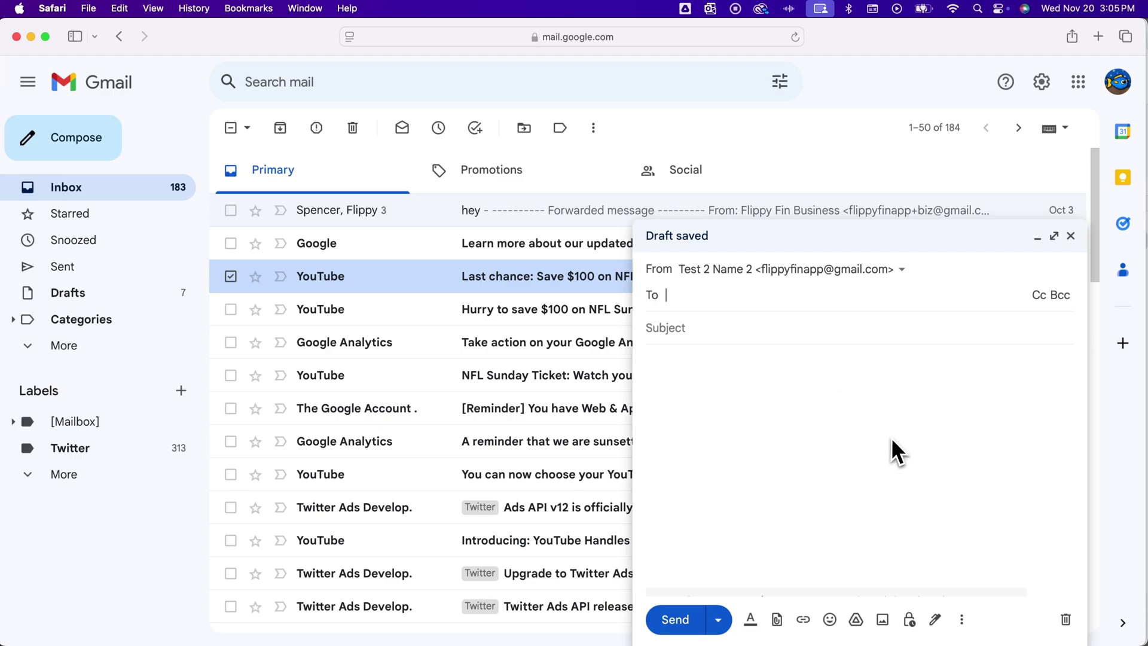
text(conta)
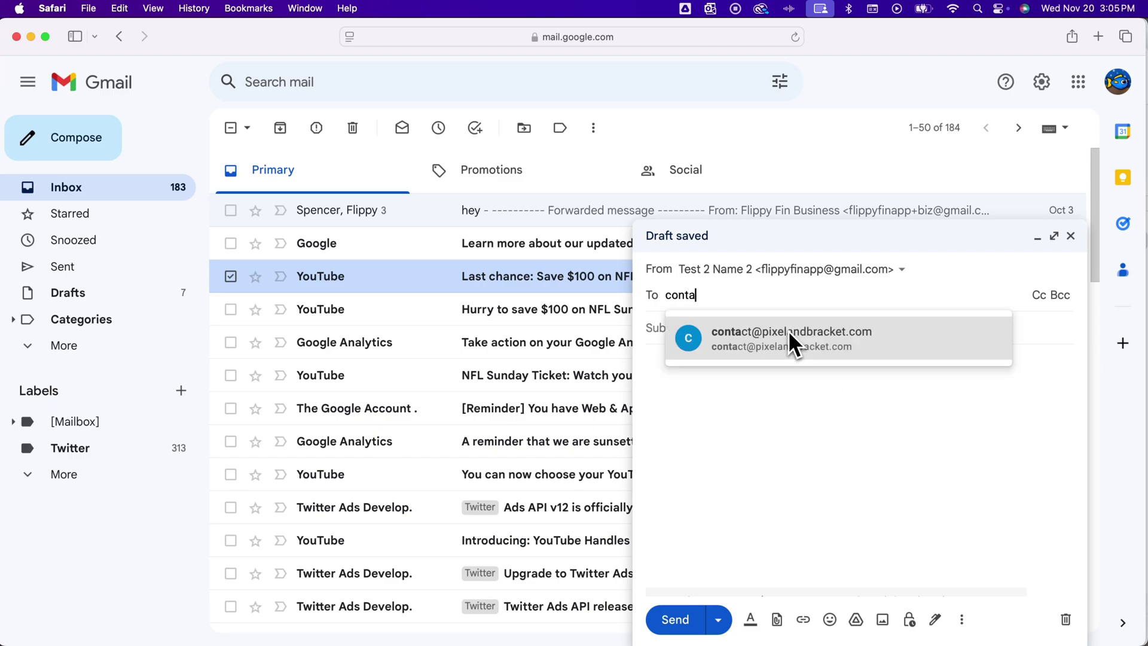
click(796, 331)
click(717, 348)
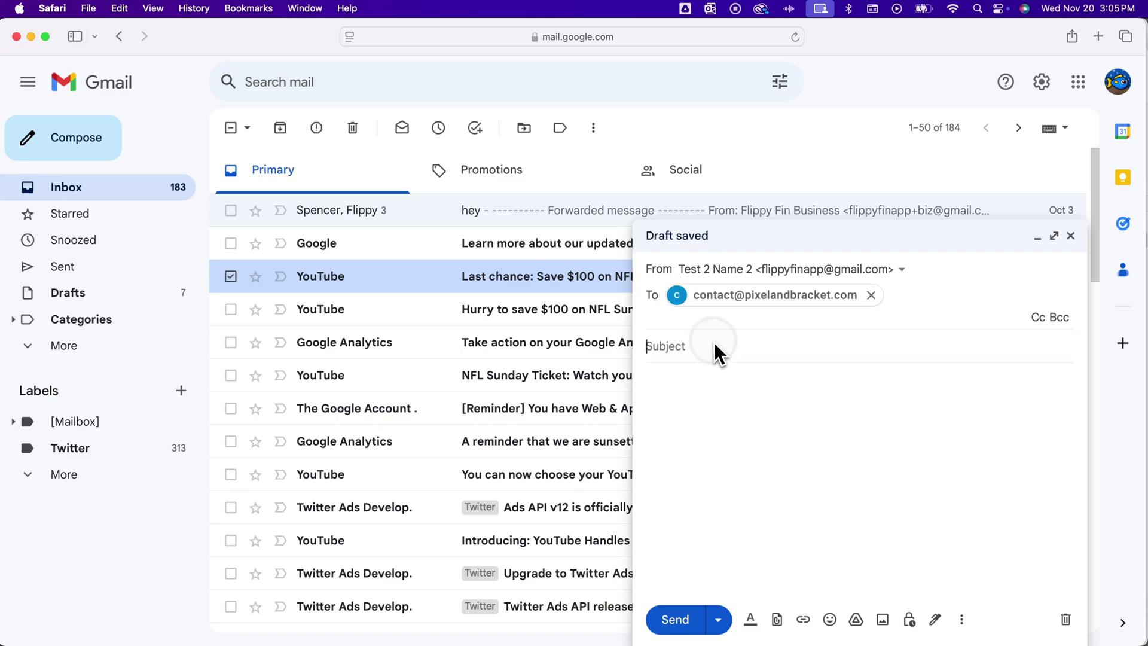
text(See Email)
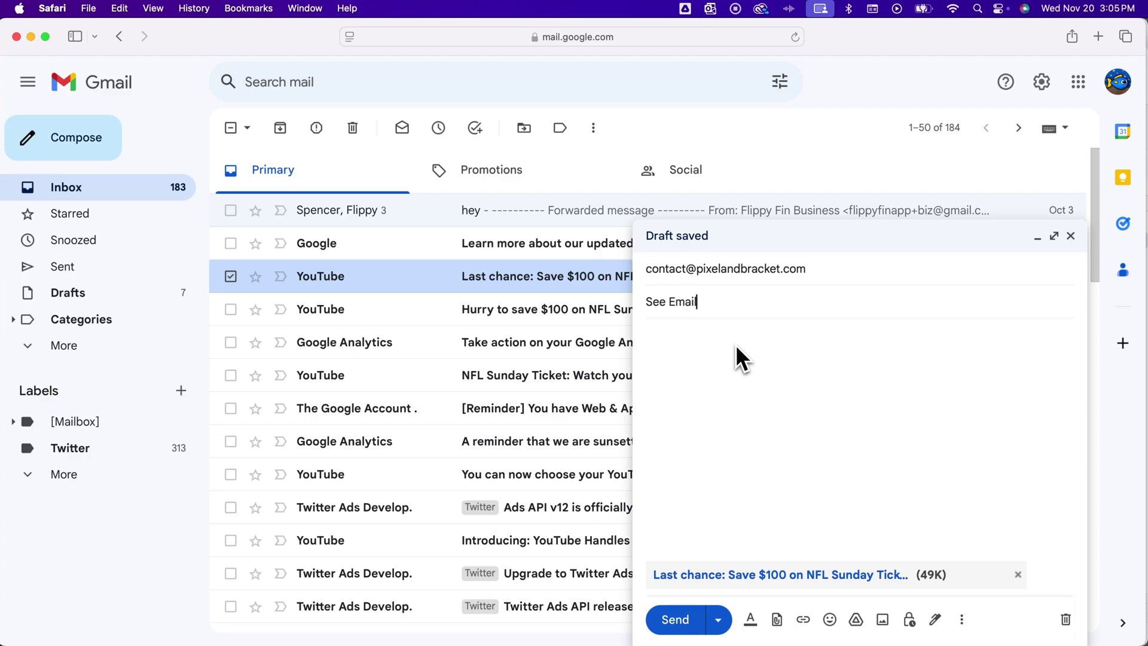
click(731, 351)
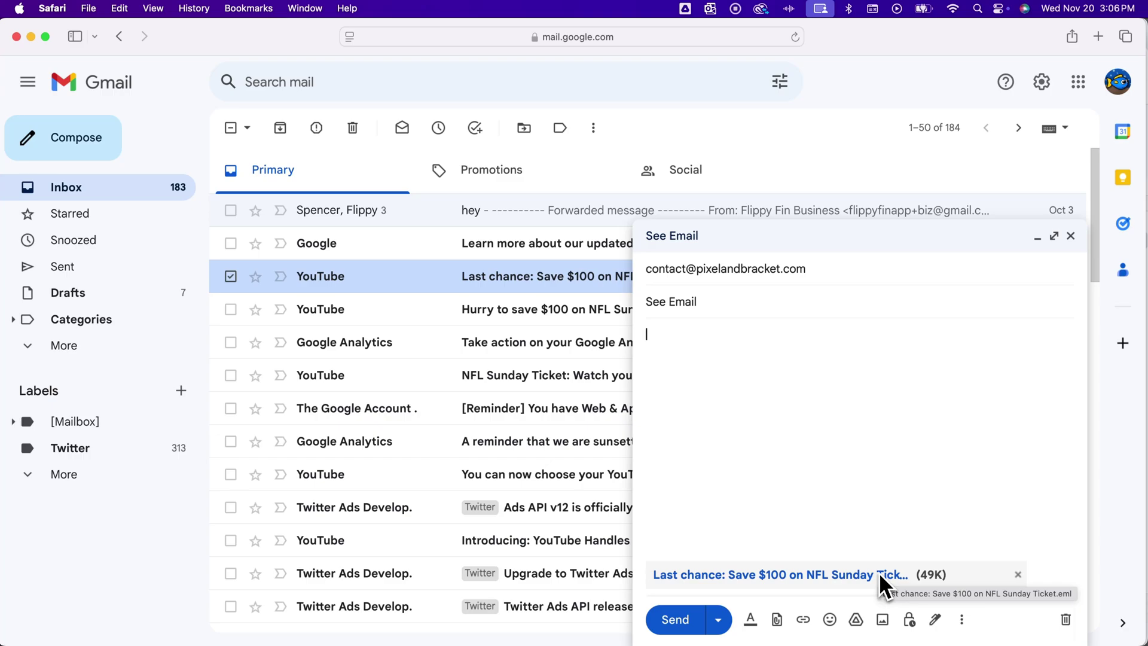
click(1071, 236)
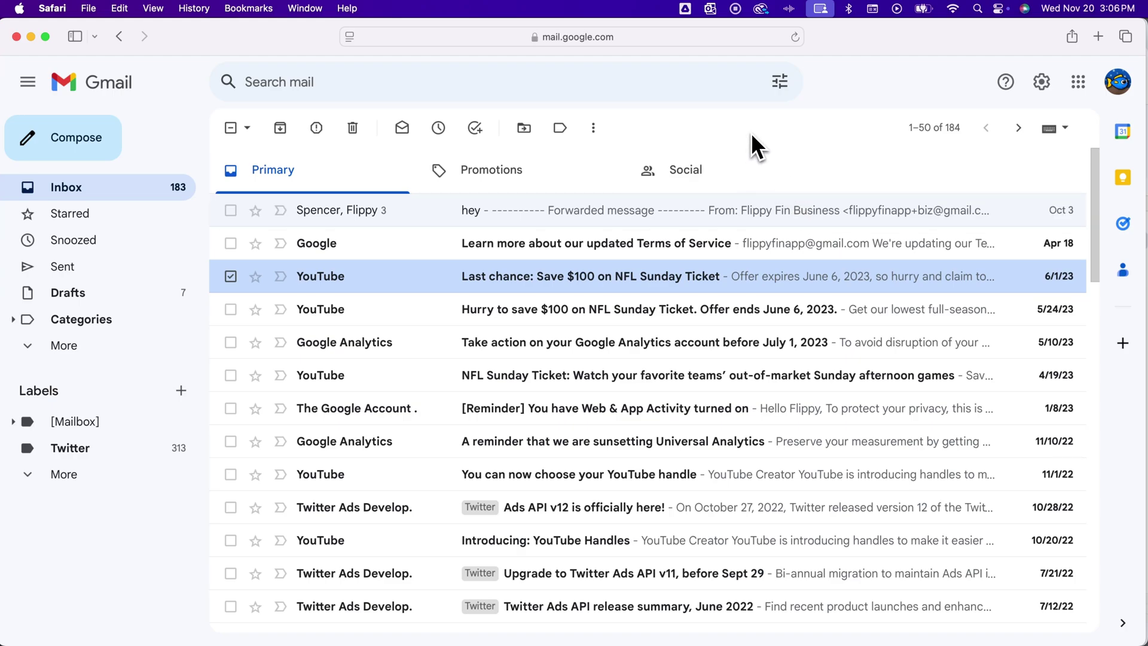
Step: Check the Last chance and Hurry to save NFL emails plus the Web & App Activity reminder
click(230, 277)
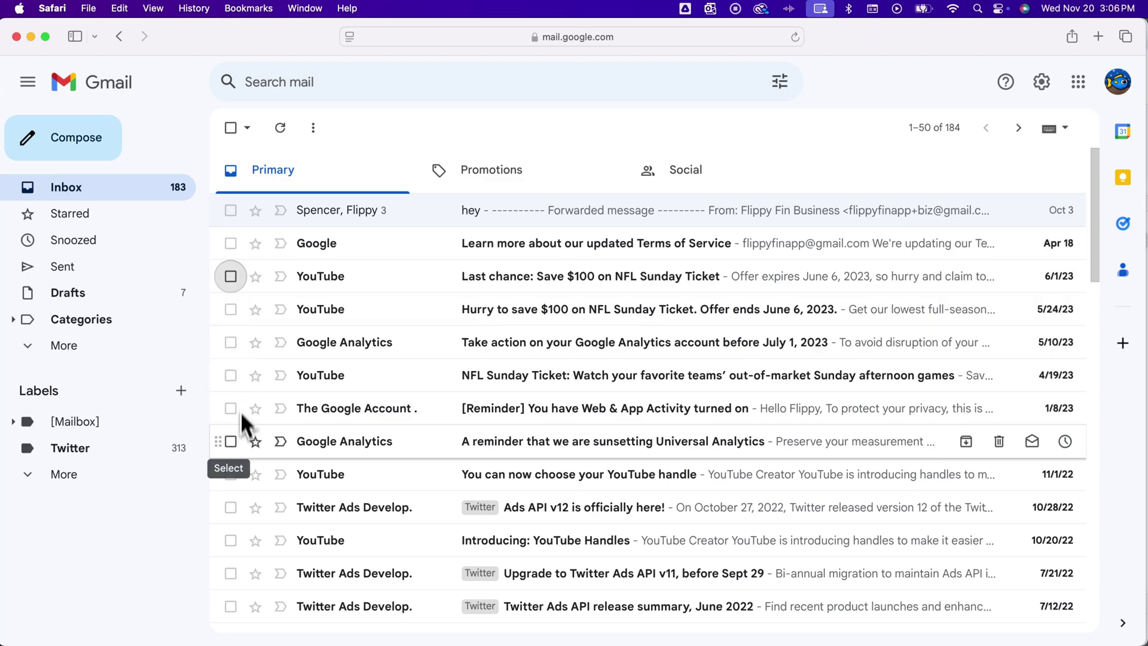
click(231, 275)
click(231, 310)
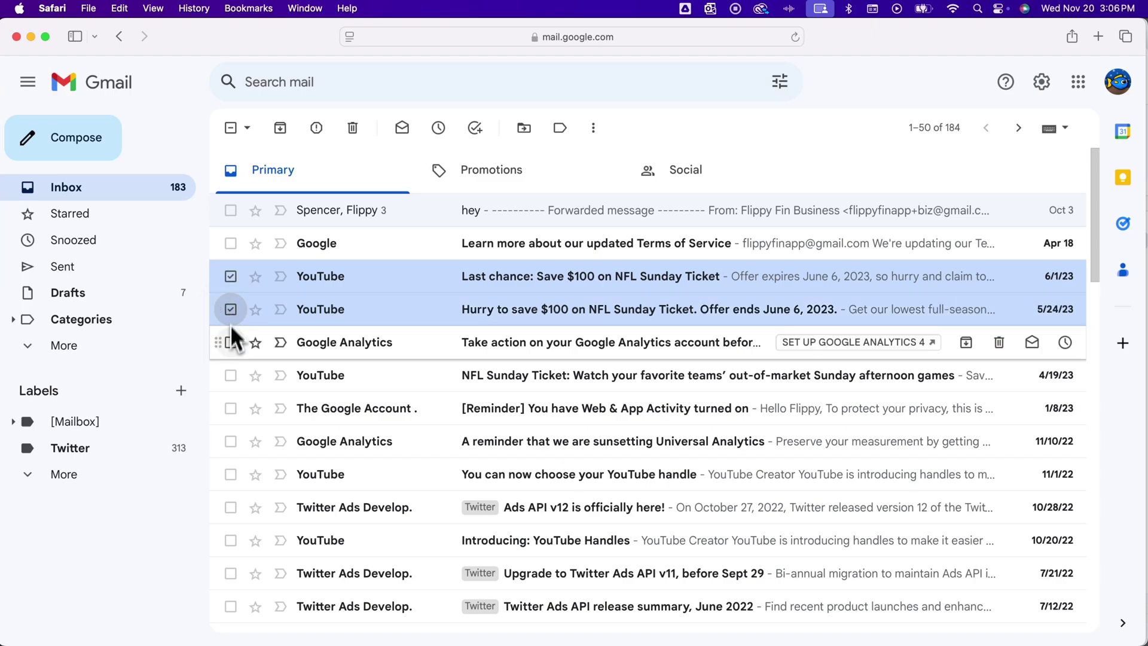
click(231, 408)
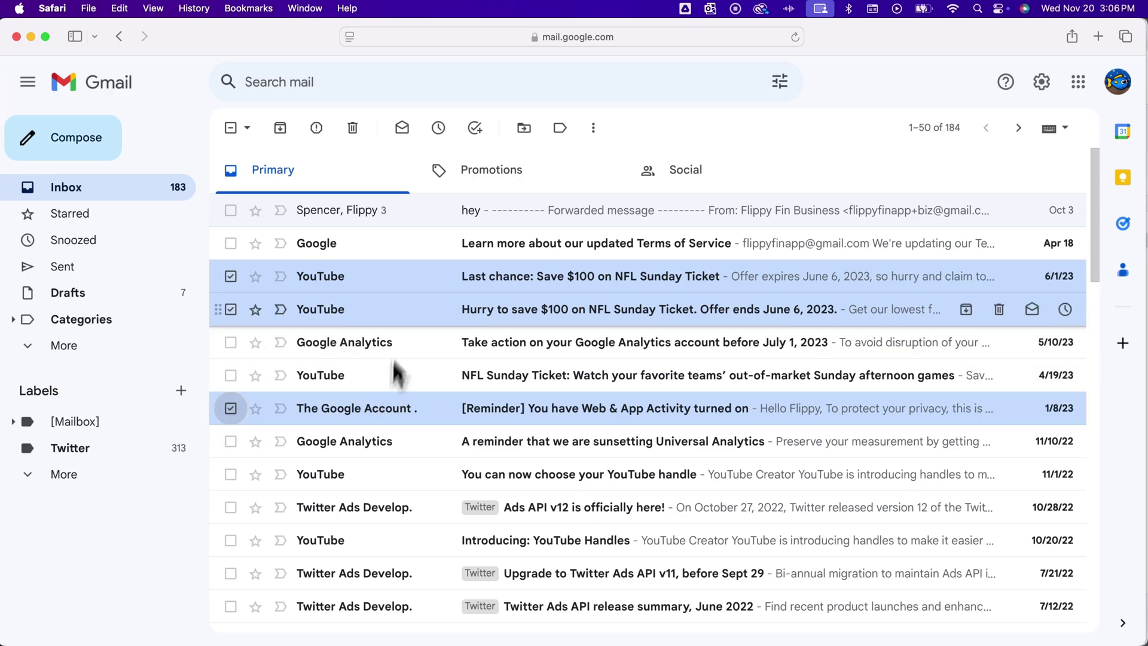
Step: Forward the three checked emails individually using the right-click menu
right_click(396, 278)
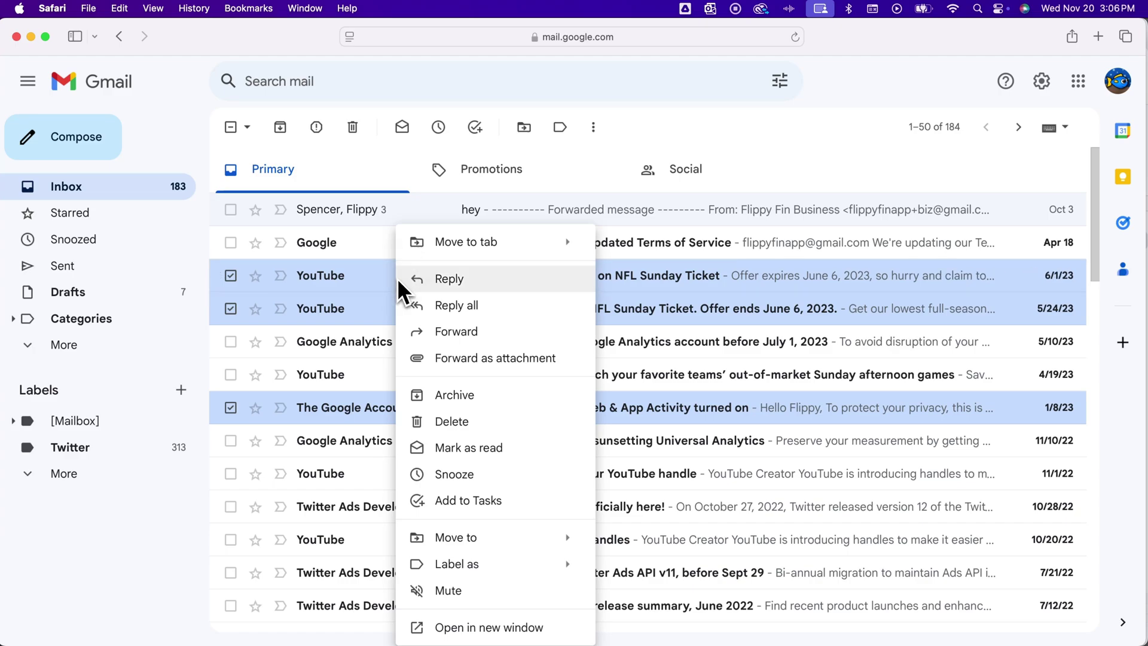
click(450, 333)
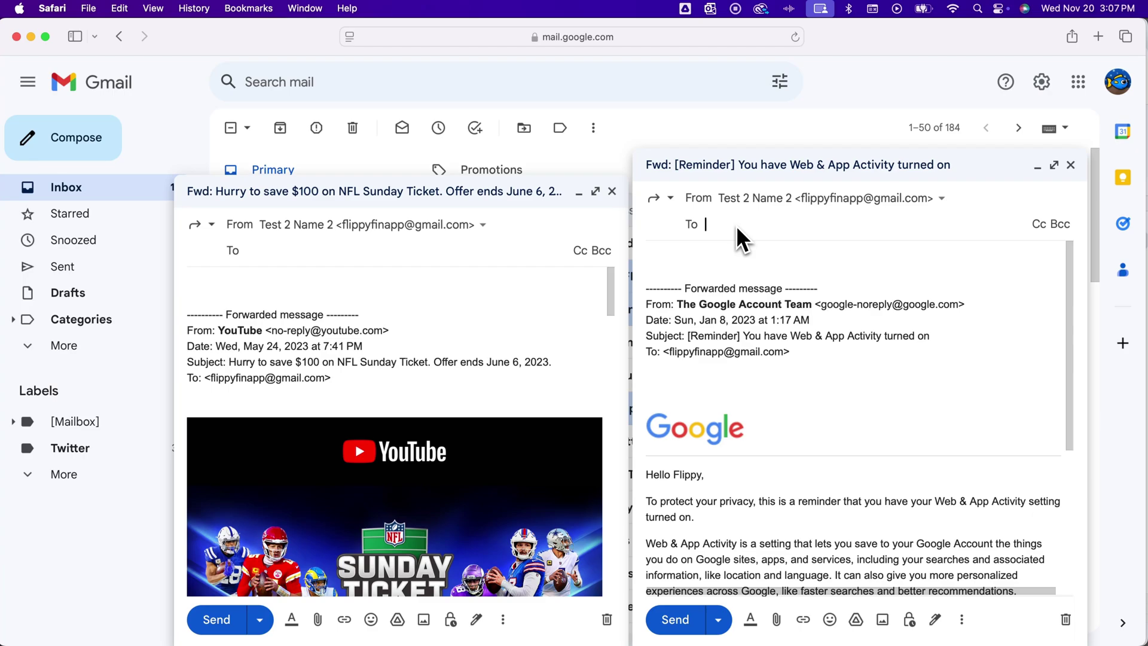
Step: Address the Web & App Activity, Hurry to save and Last chance forwards to the contact address and send each
text(contact)
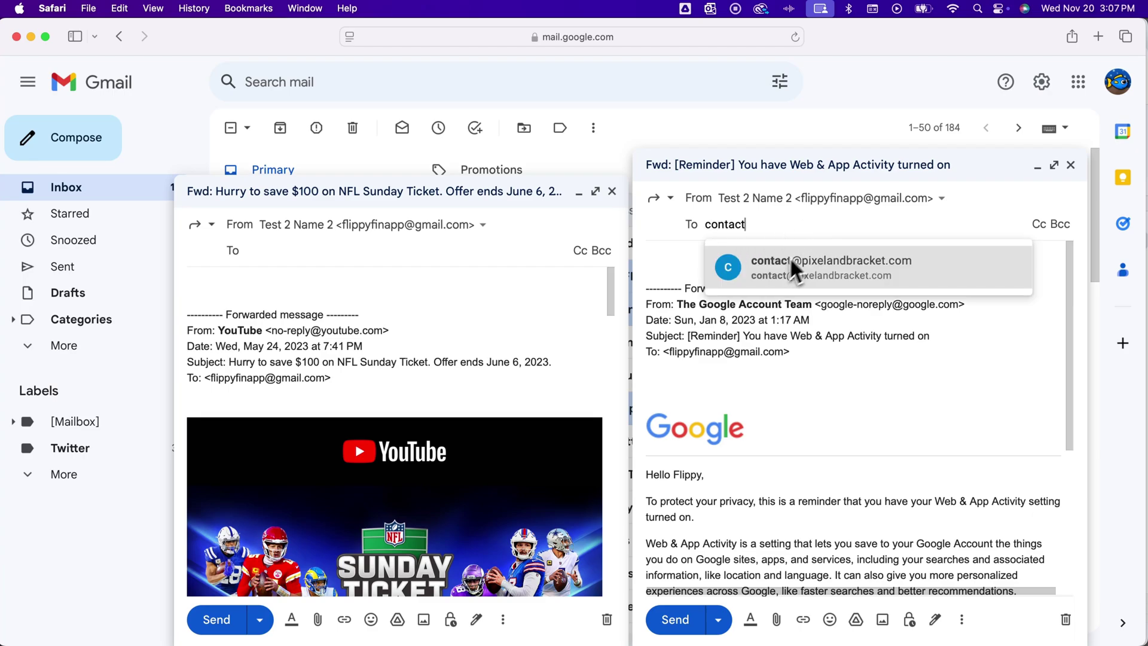
click(790, 262)
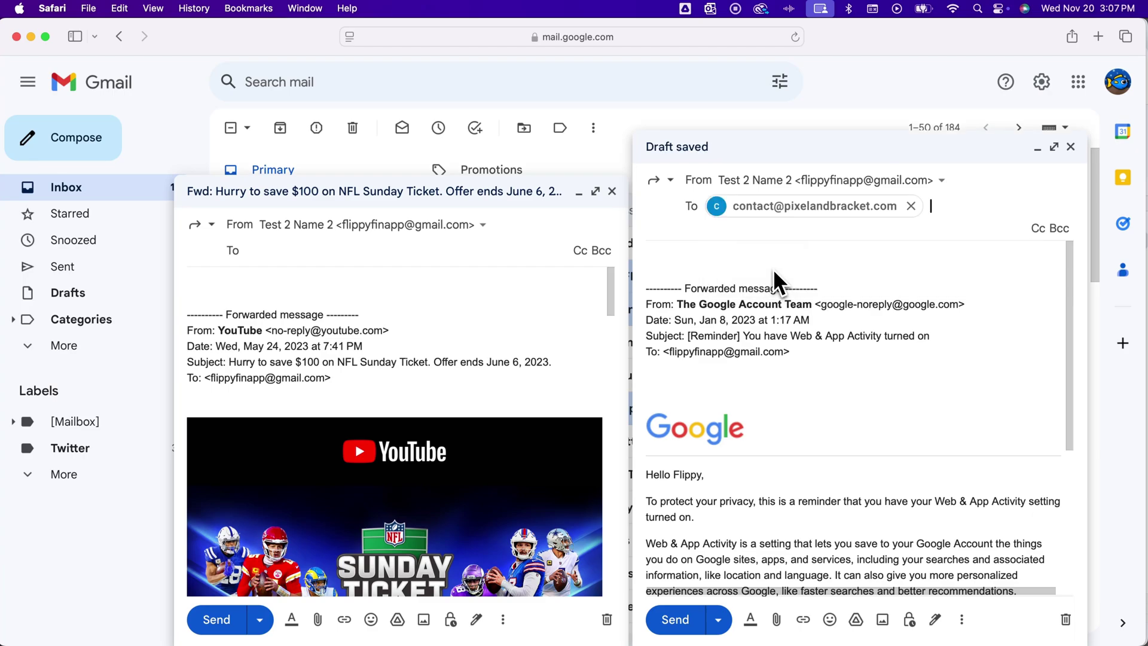
click(682, 620)
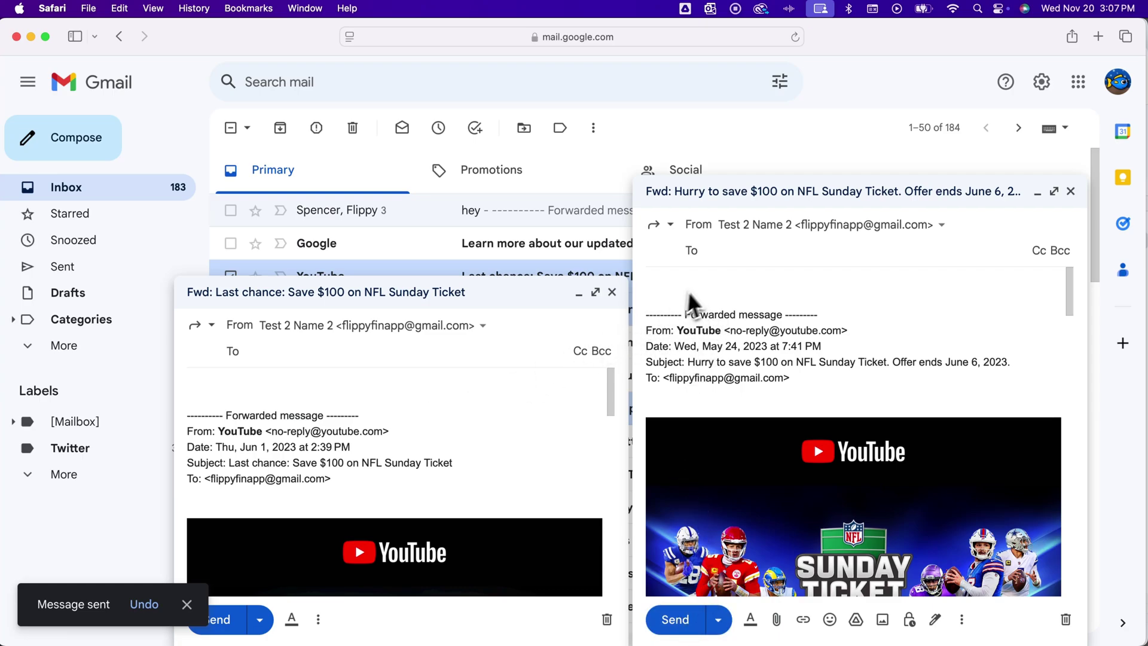
text(contact)
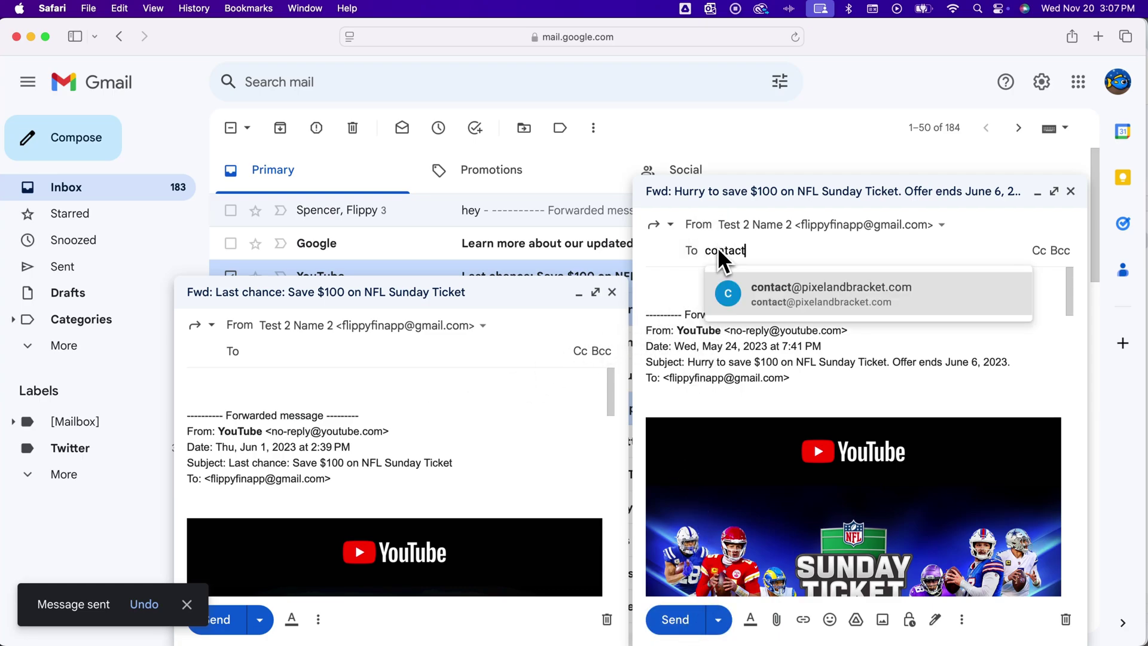
click(758, 304)
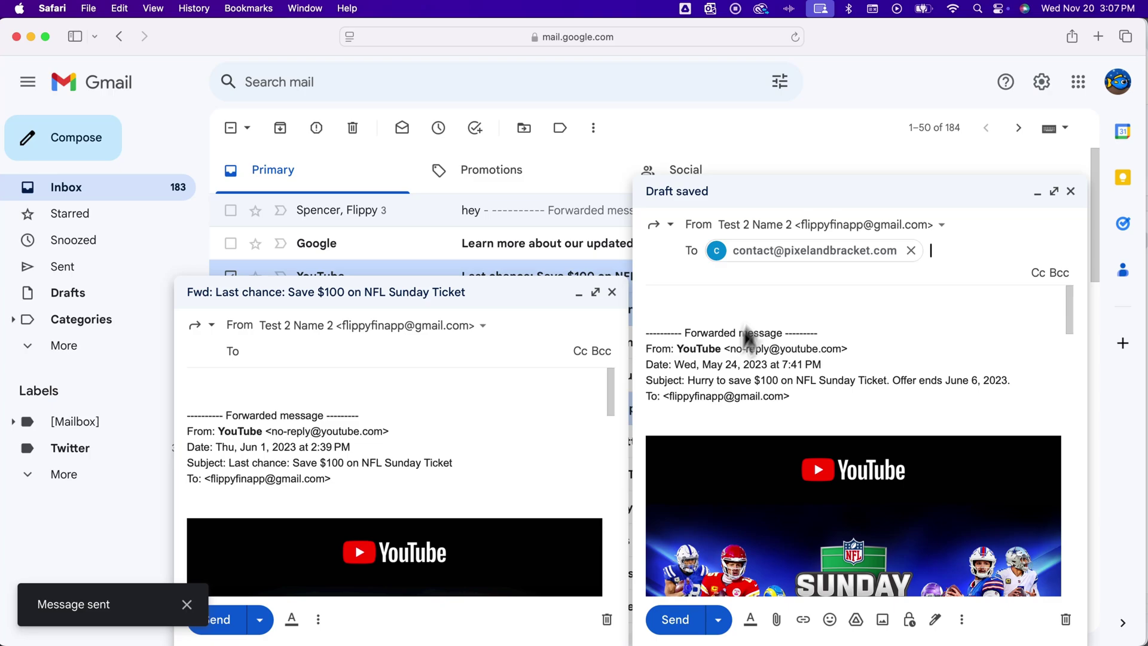
click(687, 619)
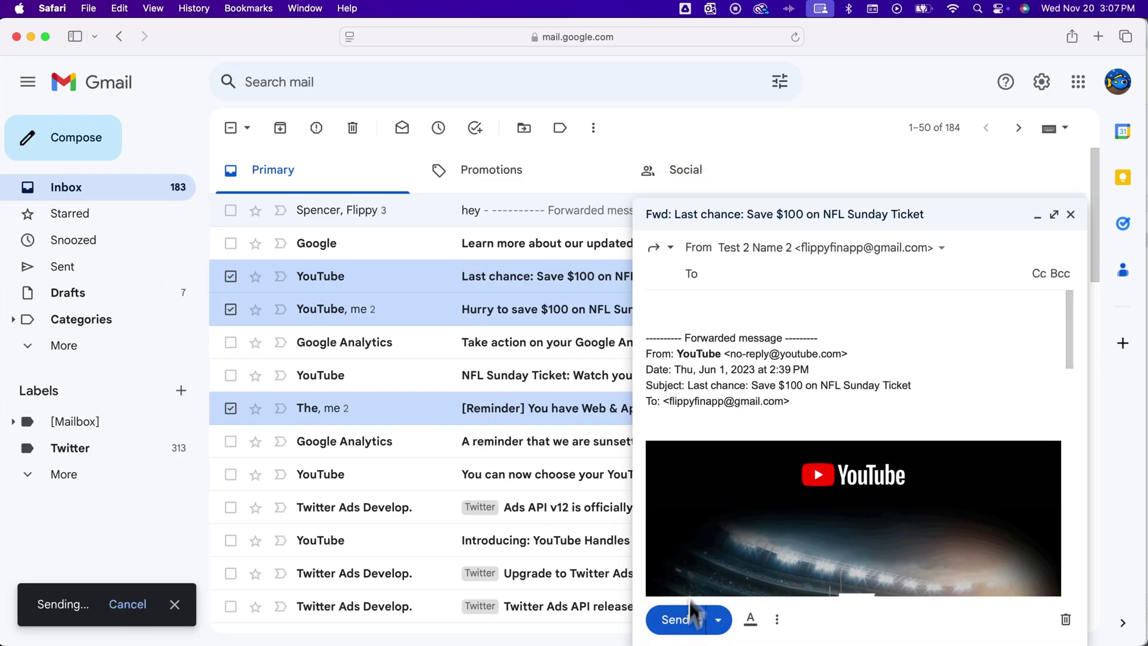
click(743, 276)
text(contact)
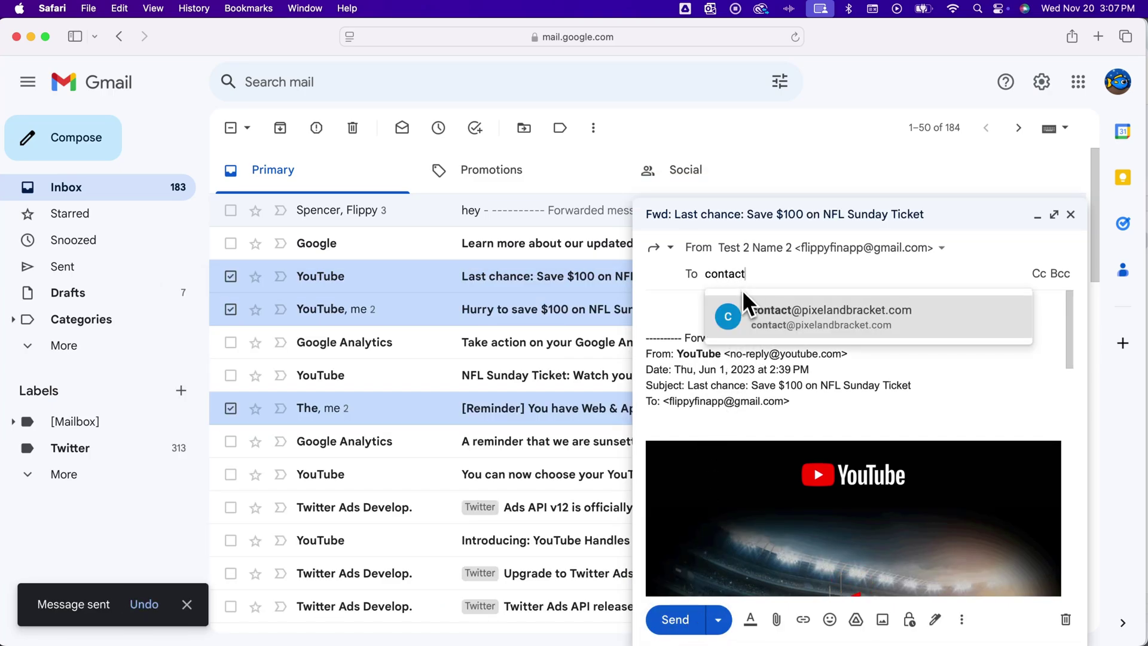
click(755, 307)
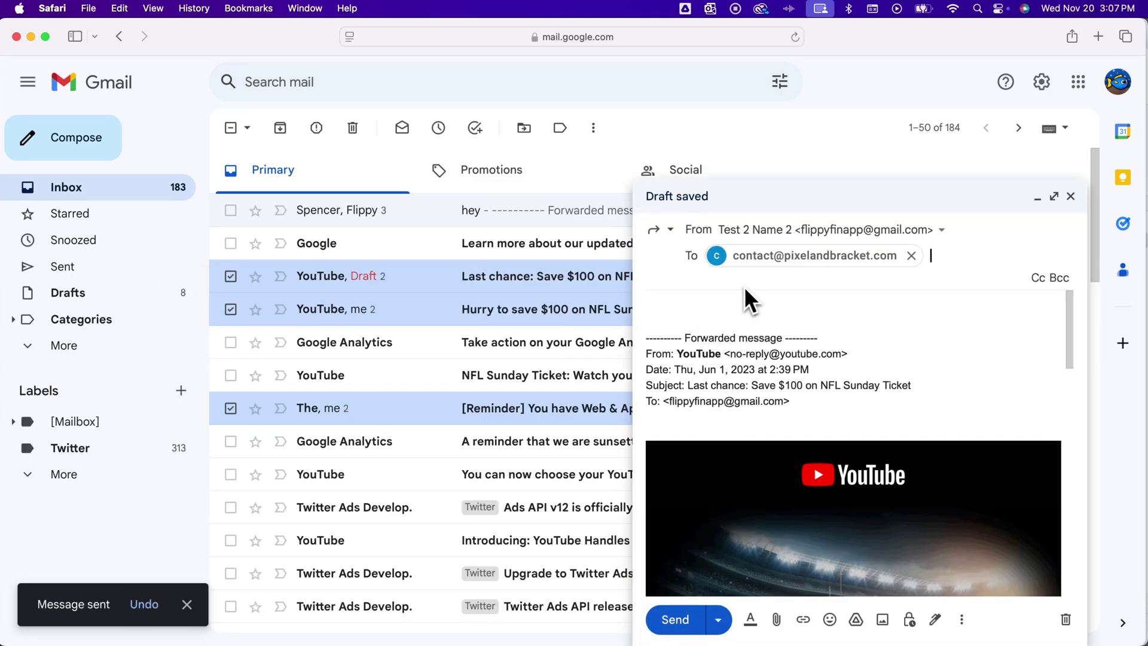
click(675, 622)
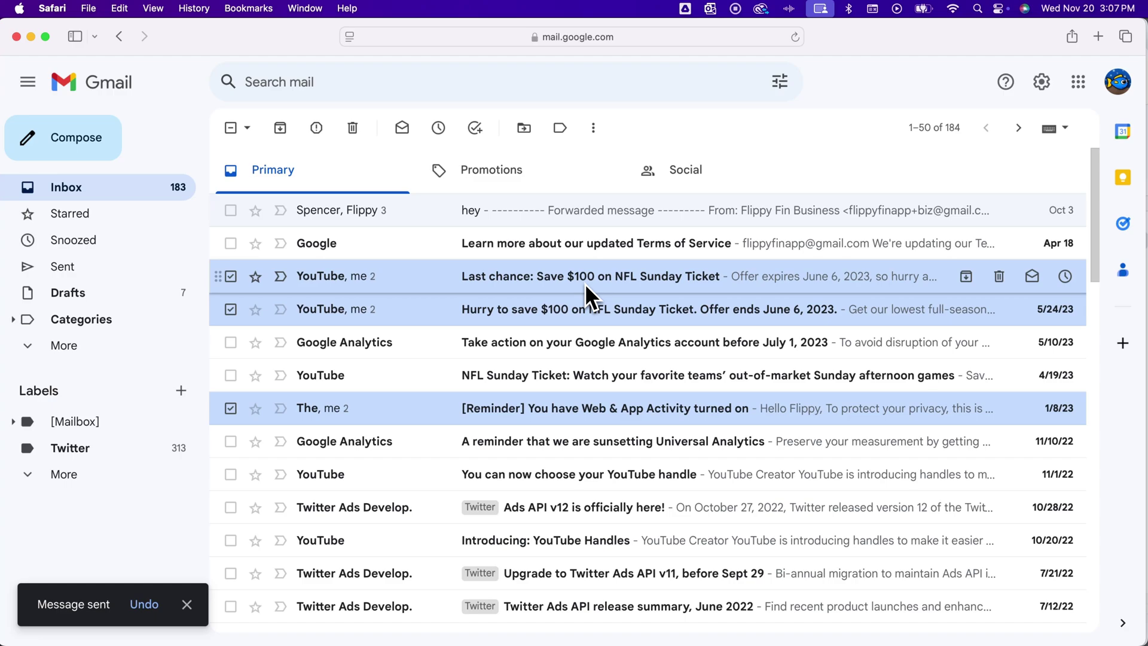
Step: Uncheck the three forwarded emails and bring up the actions menu for the Google Analytics email
click(230, 276)
click(231, 309)
click(230, 409)
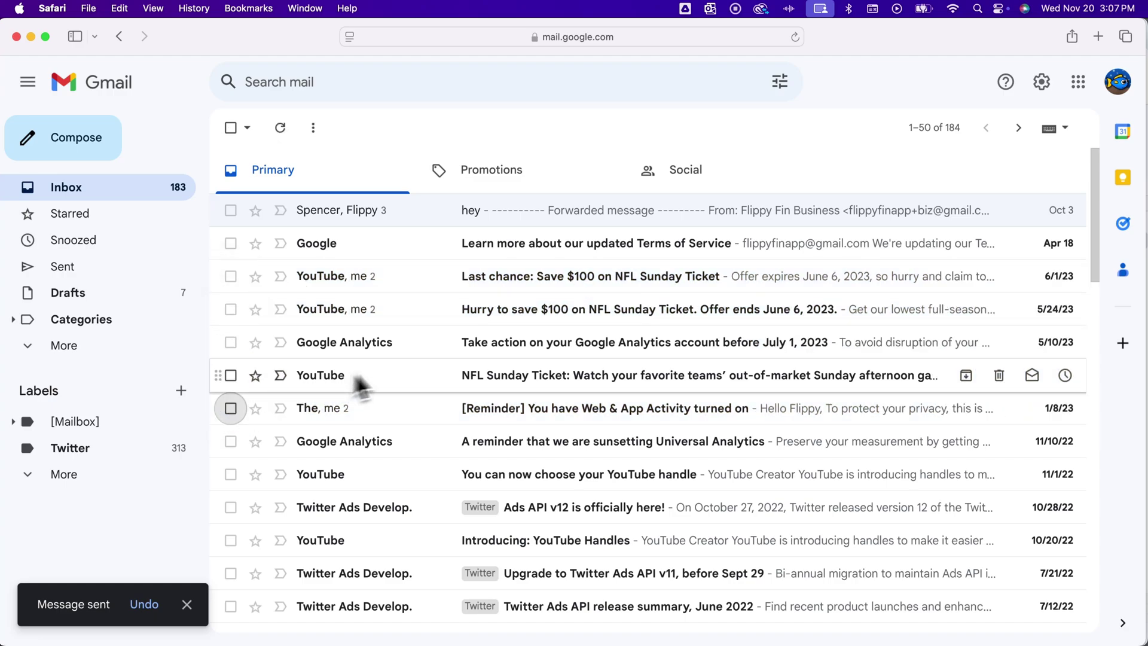
right_click(415, 340)
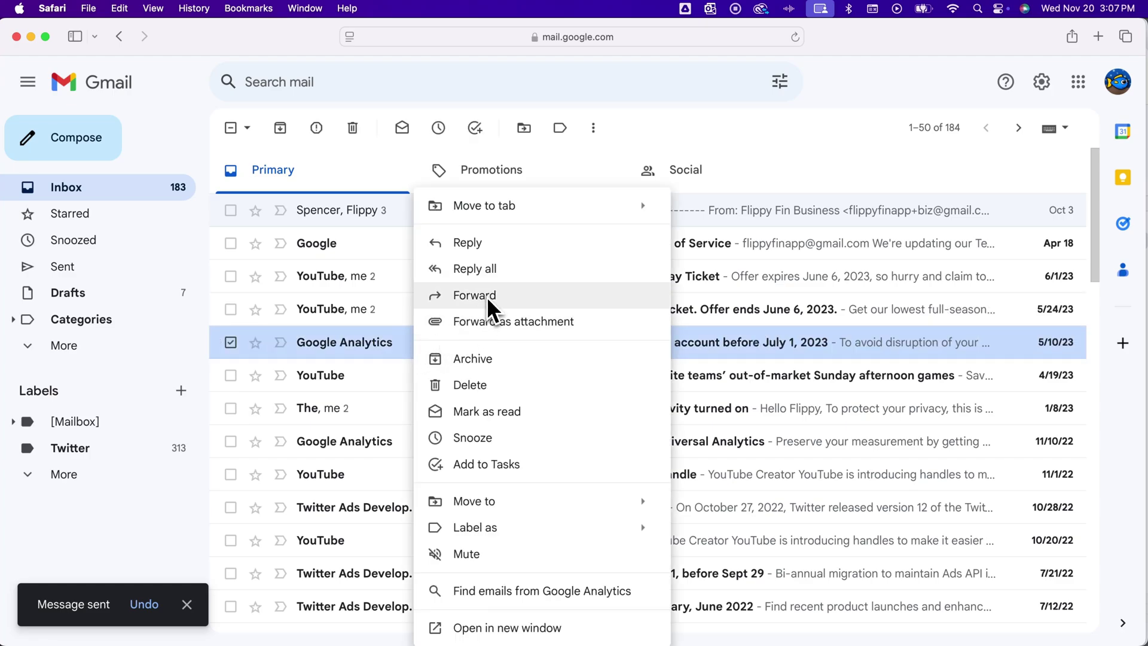